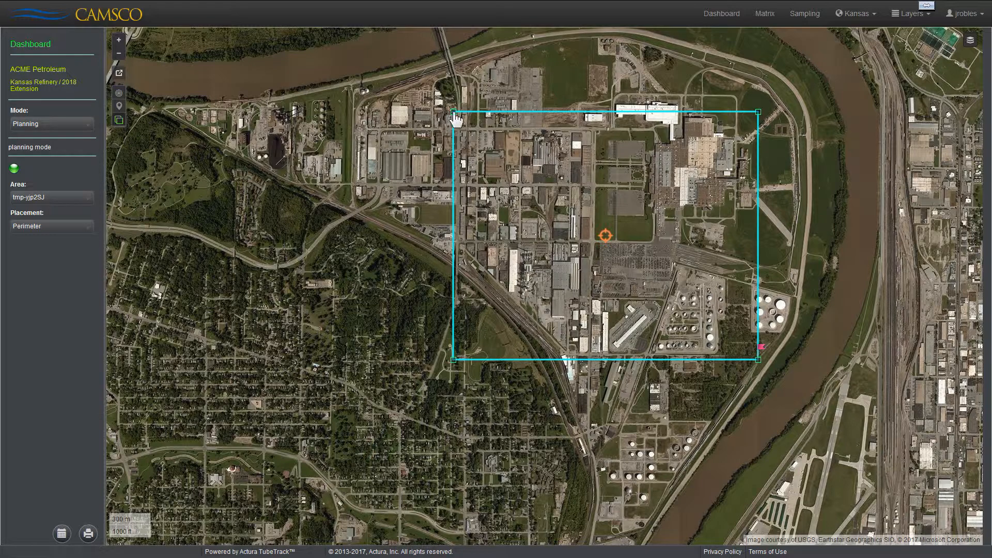
Step: Reshape the fence's northern edge by moving its northwest corner west and pulling two inserted points up toward the riverbank
left_click_drag(453, 112, 168, 108)
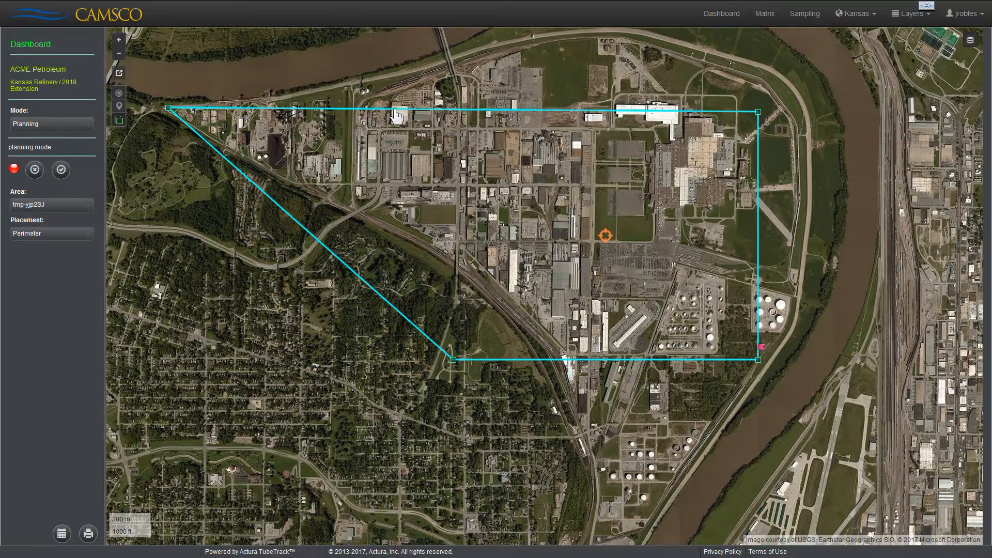
left_click_drag(394, 109, 379, 86)
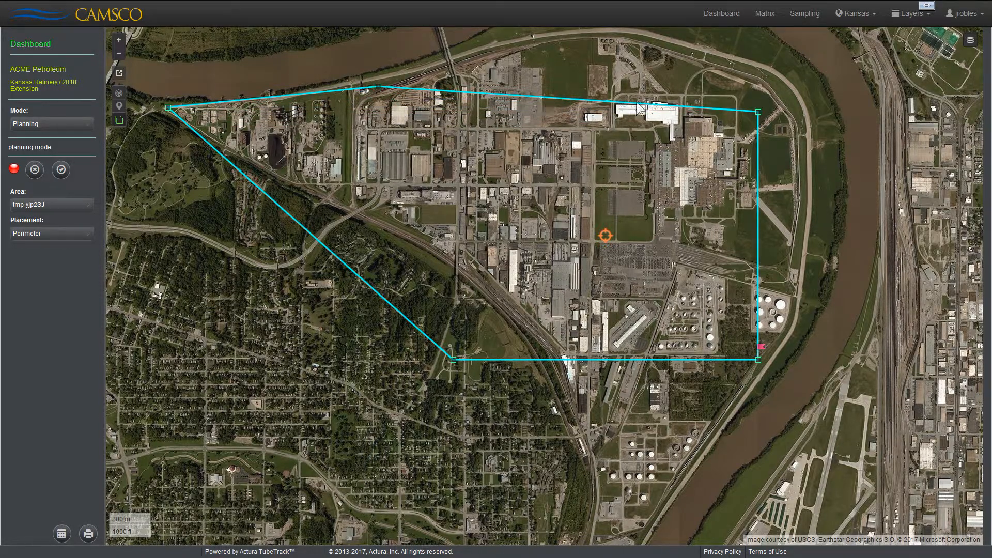
right_click(608, 103)
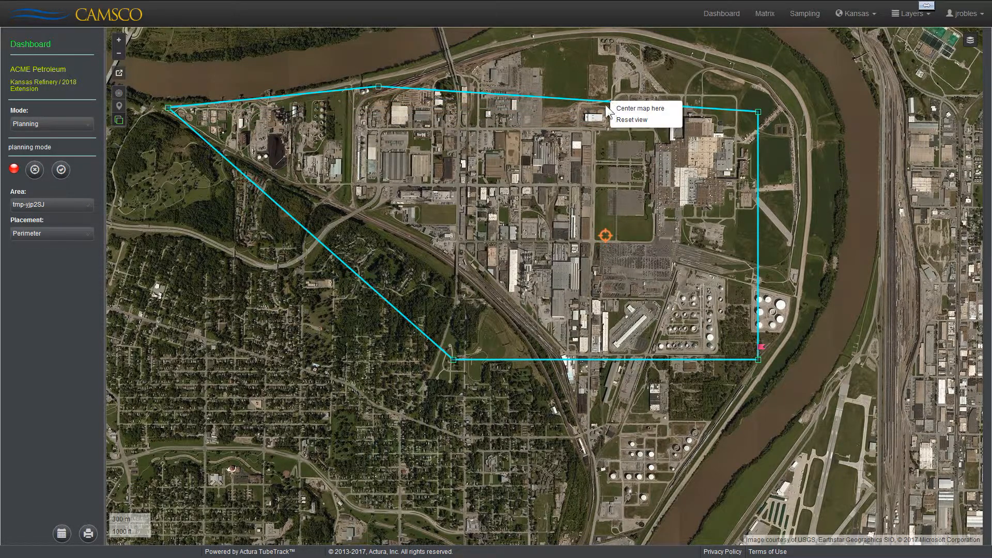
left_click(609, 104)
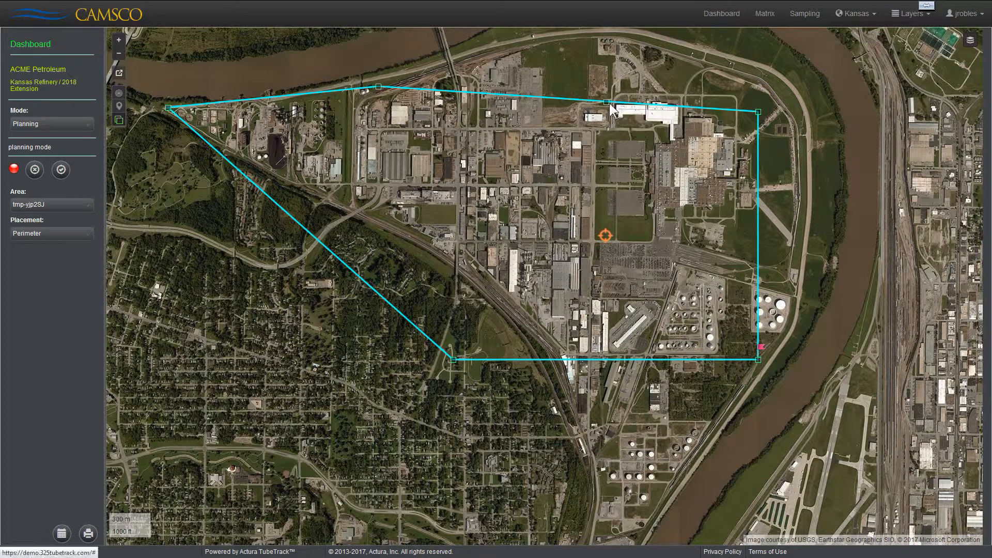
left_click_drag(609, 102, 608, 28)
Step: Align the fence's two eastern corners with the riverside road and insert a southern point extending it below the tank farm
left_click_drag(758, 114, 805, 140)
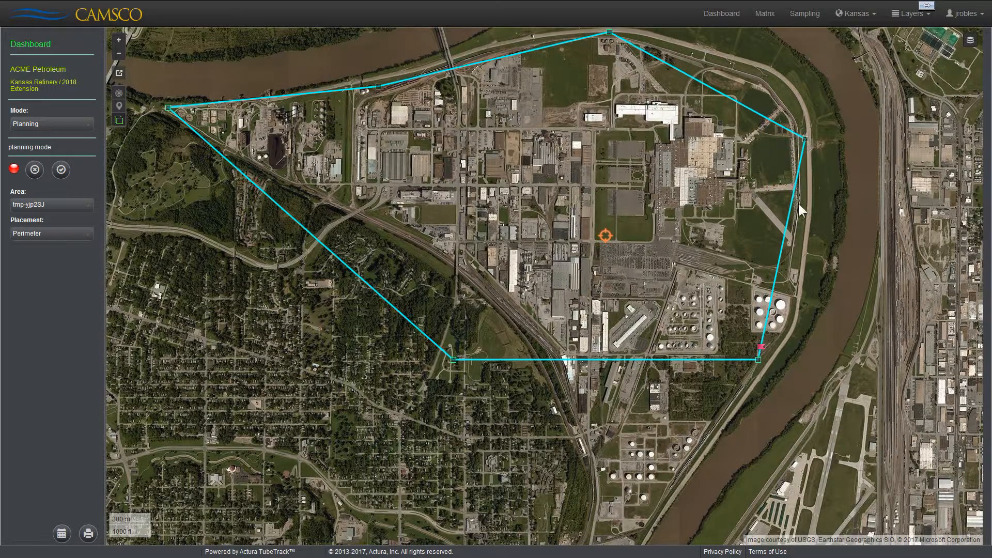
left_click_drag(759, 360, 792, 328)
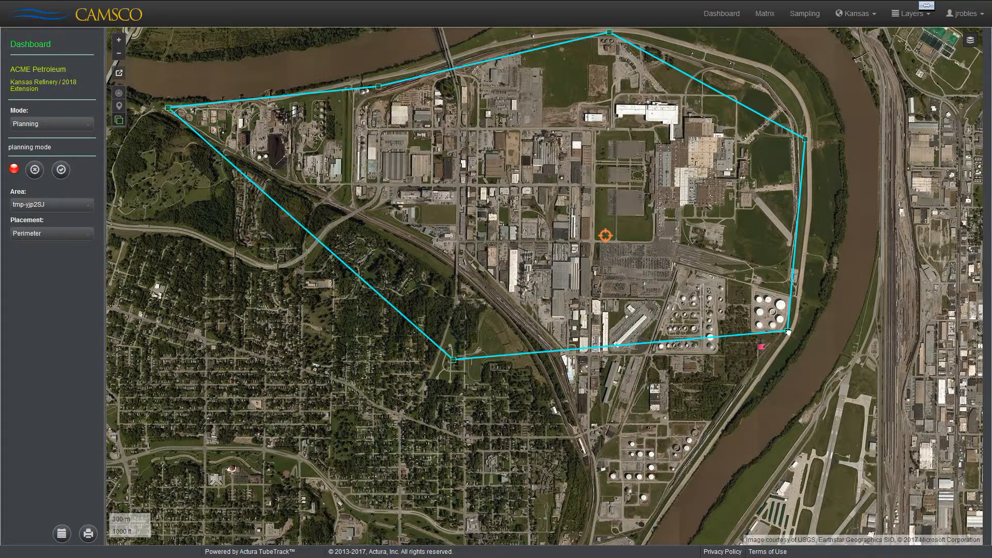
right_click(671, 341)
left_click(681, 347)
left_click_drag(670, 342, 624, 552)
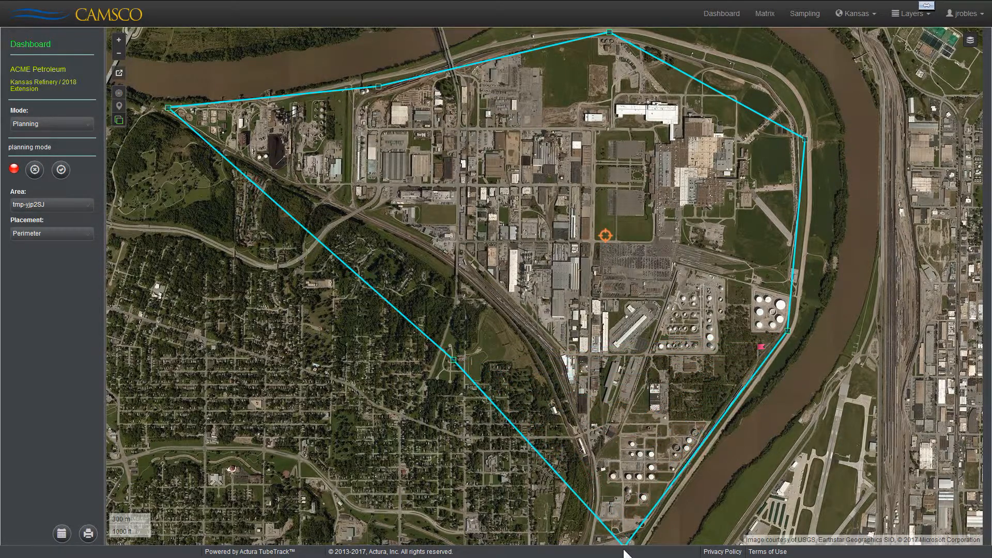
Step: Insert a point on the southwestern edge, align that edge's two points with the railway line, and save the fence
left_click(520, 434)
left_click_drag(520, 435, 560, 351)
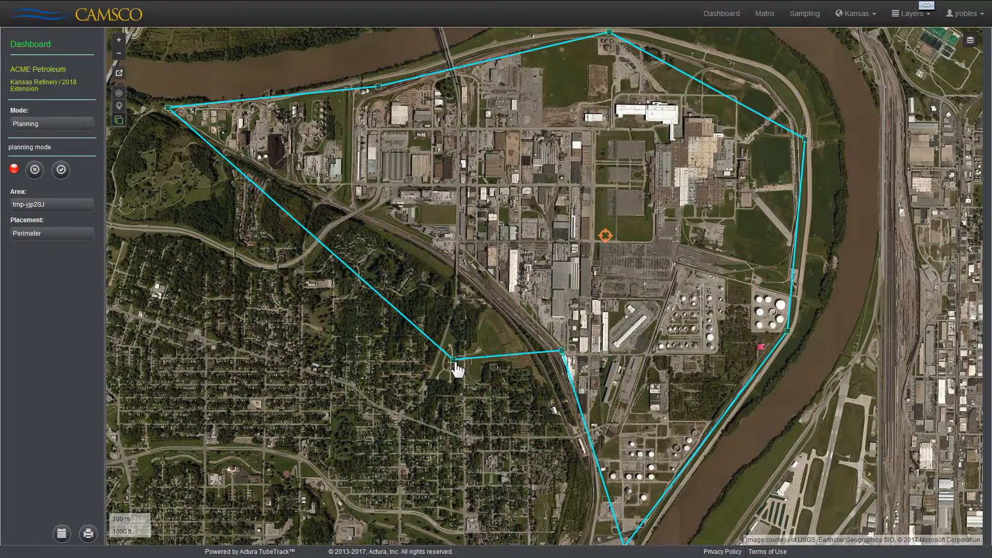
left_click_drag(453, 358, 425, 235)
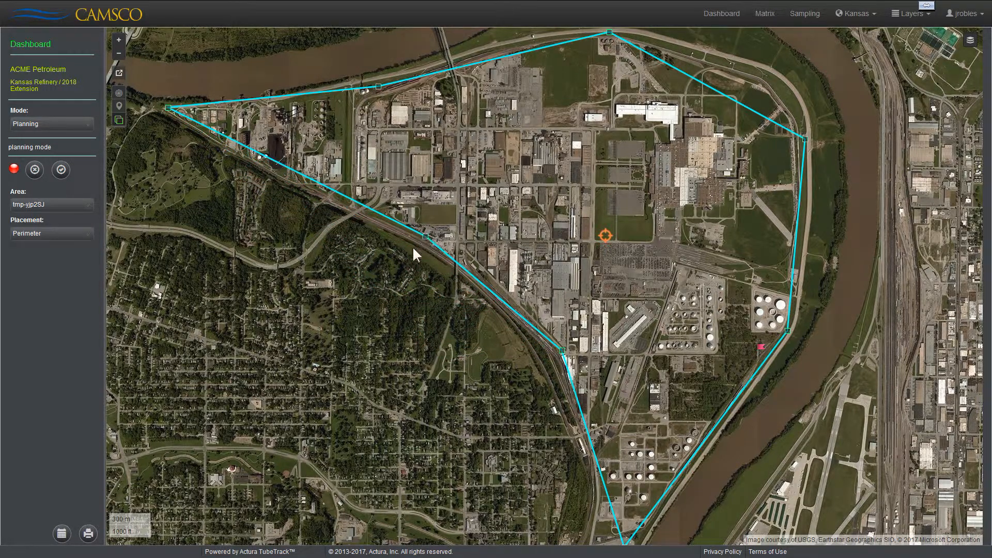
left_click(61, 170)
Step: Review the subarea's size and minimum shelter information for the Area and Perimeter modes
right_click(606, 236)
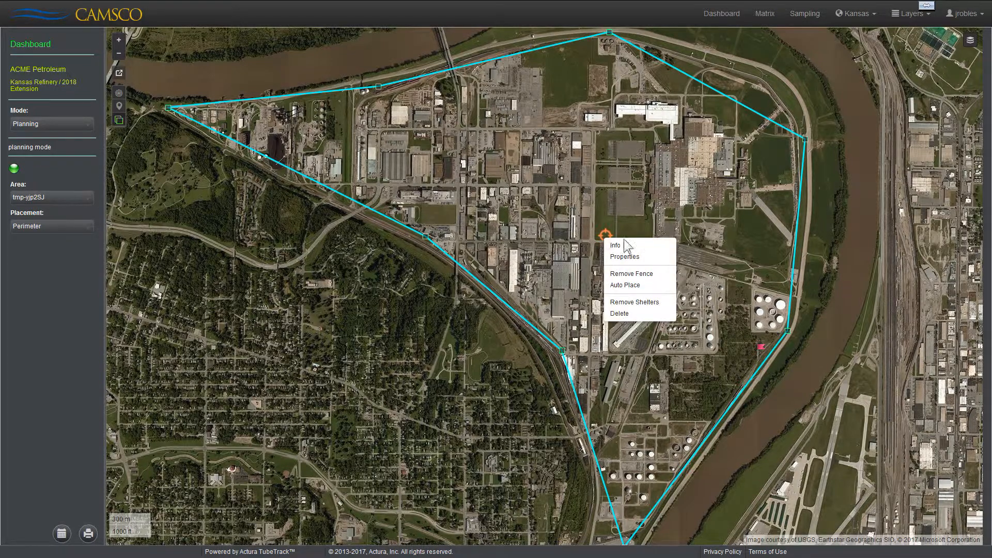
left_click(658, 244)
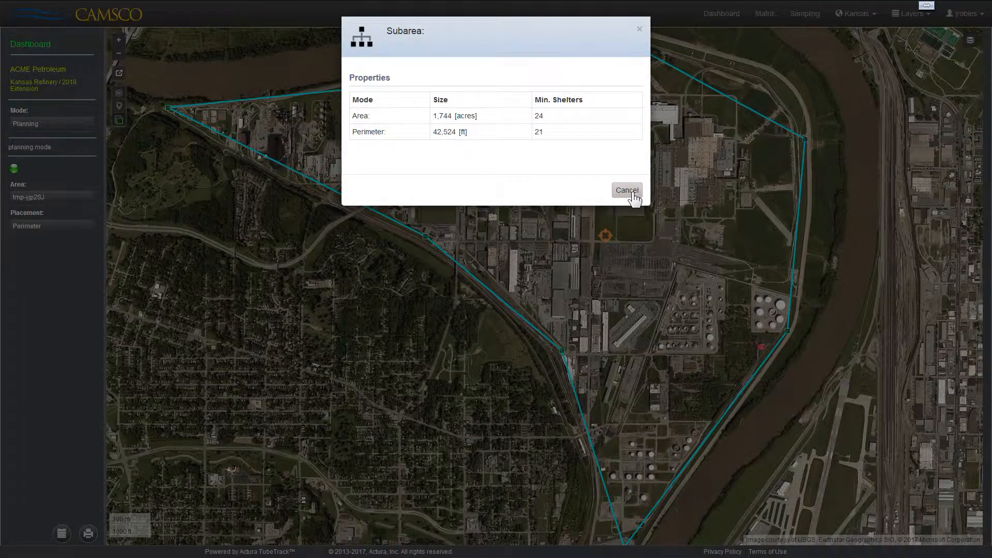
left_click(627, 191)
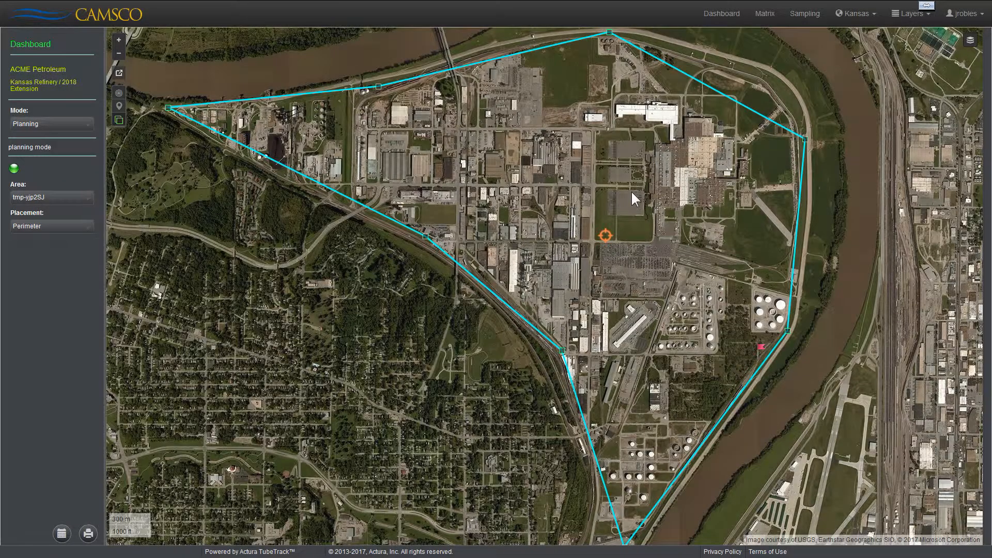
Step: Preview the Area placement pattern and return the placement to Perimeter
left_click(43, 228)
left_click(27, 267)
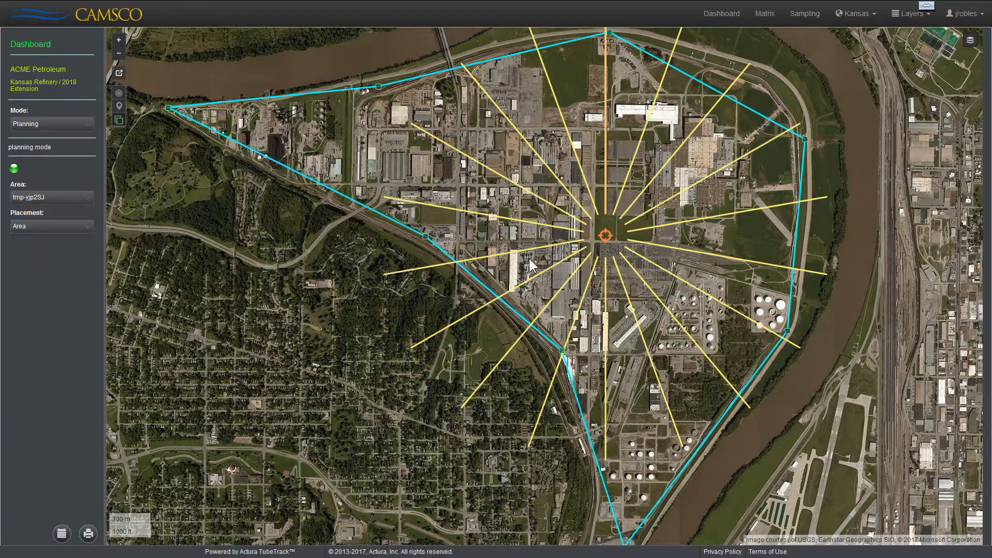
left_click(32, 229)
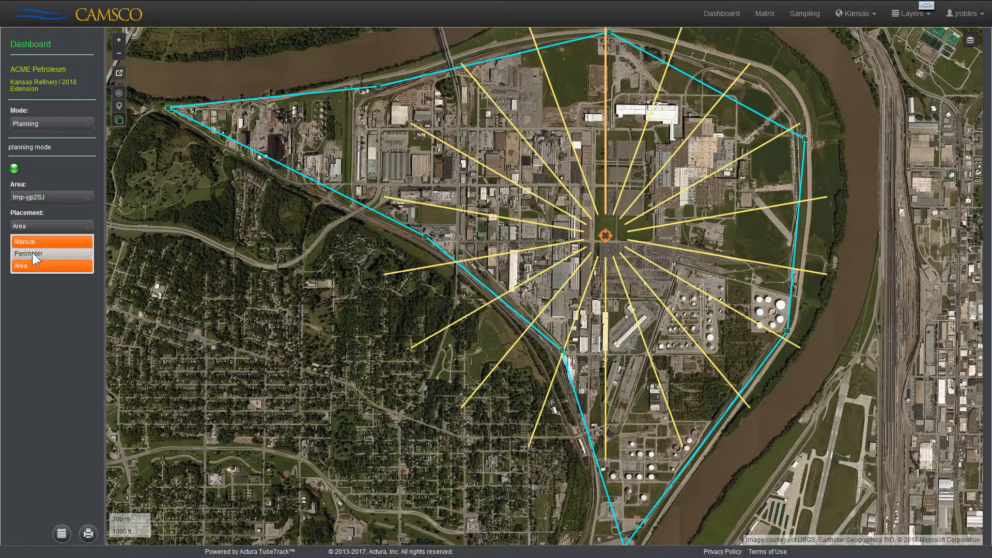
left_click(32, 253)
Step: Auto-place shelters along the fence perimeter and check the segment lengths on both sides of shelter 5
right_click(605, 236)
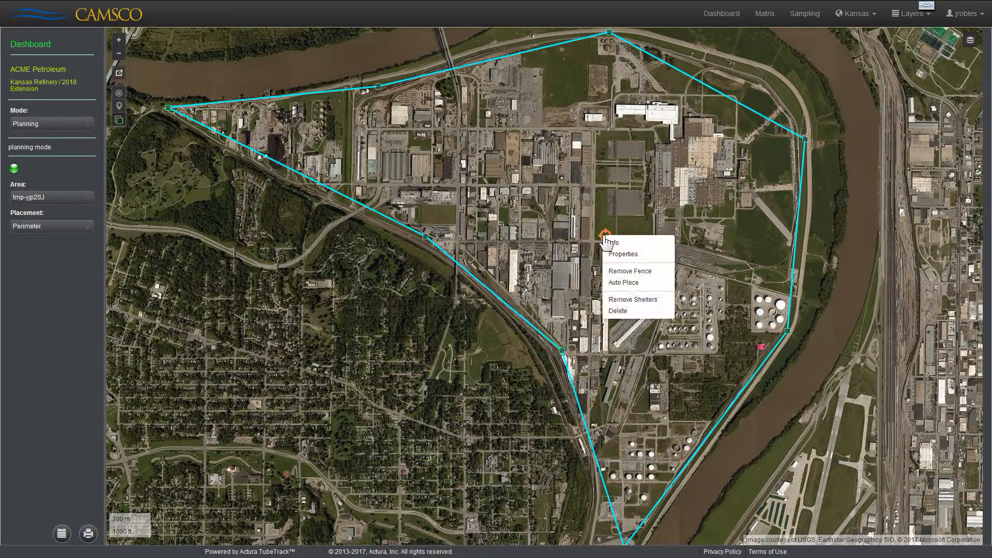
left_click(649, 284)
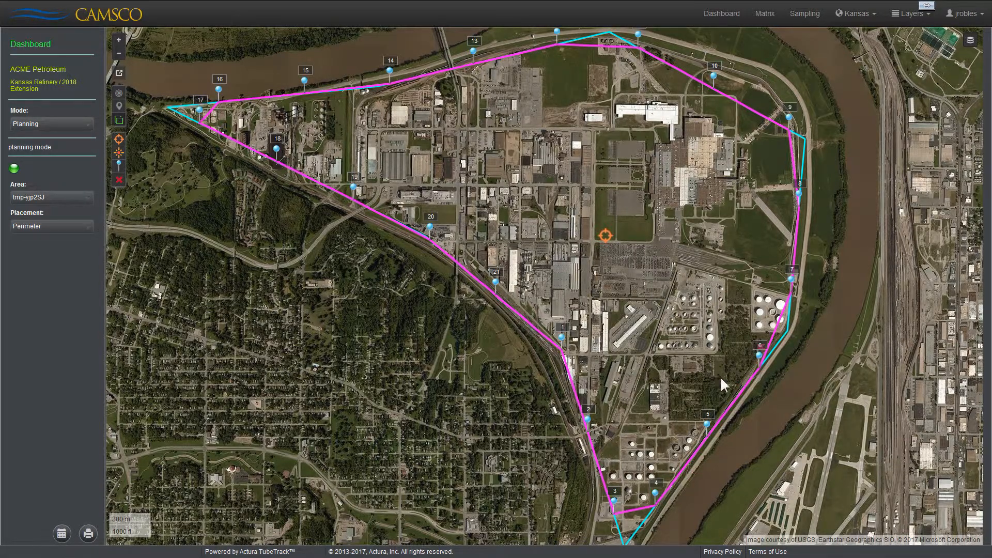
left_click(694, 460)
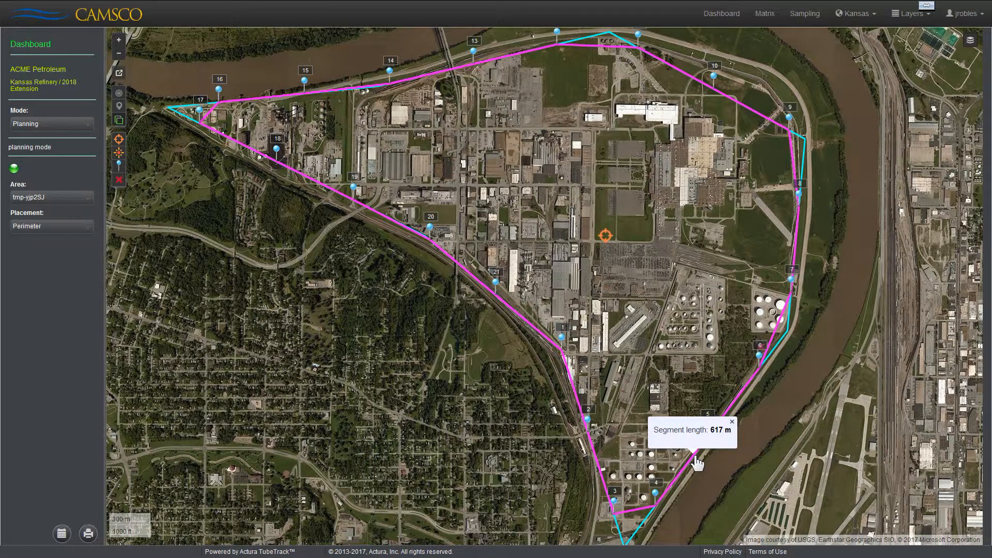
left_click(737, 401)
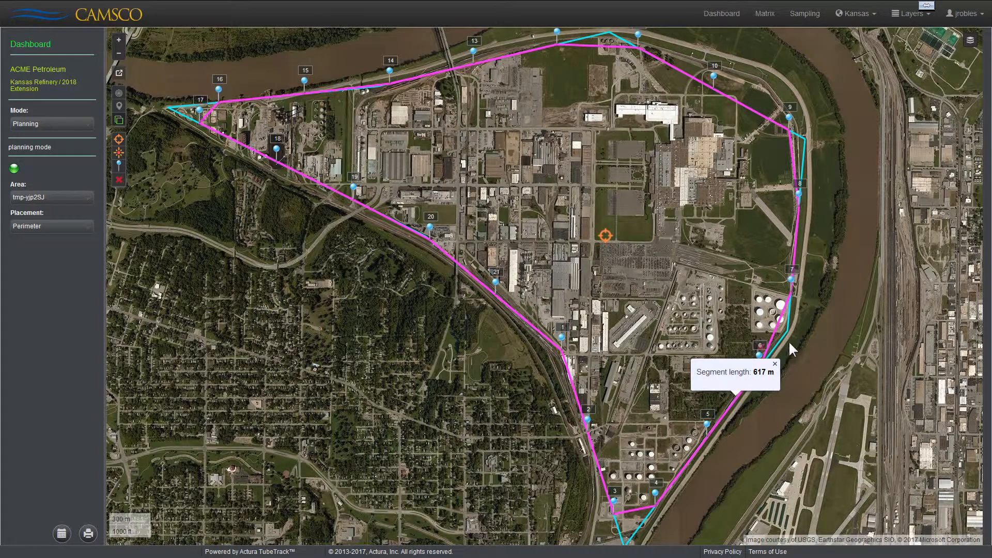
Step: Place a starburst marker with its circular zone on the eastern edge of the largest storage tank between shelters 6 and 7
left_click(696, 299)
scroll(733, 311, "up", 3)
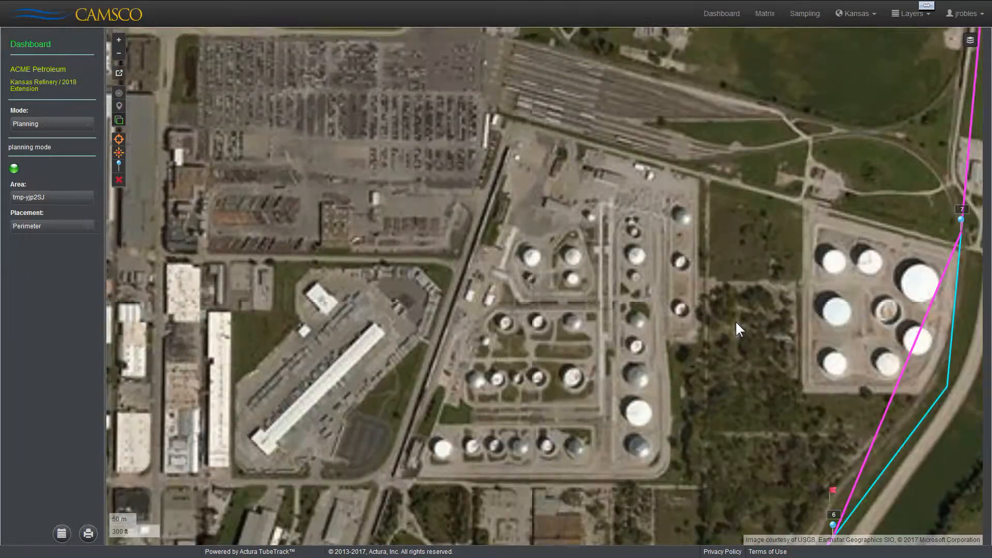
left_click_drag(712, 321, 348, 265)
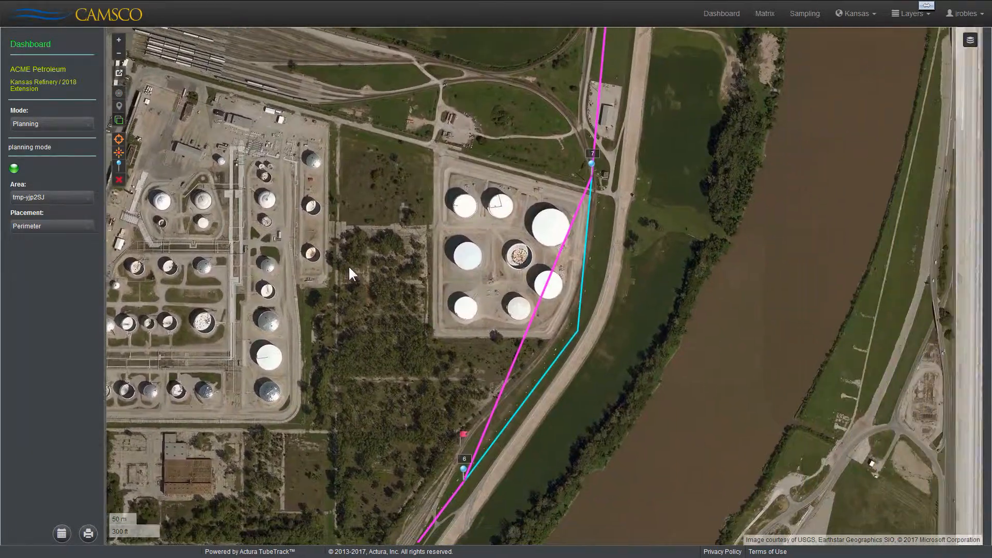
scroll(451, 271, "up", 1)
left_click_drag(559, 279, 424, 287)
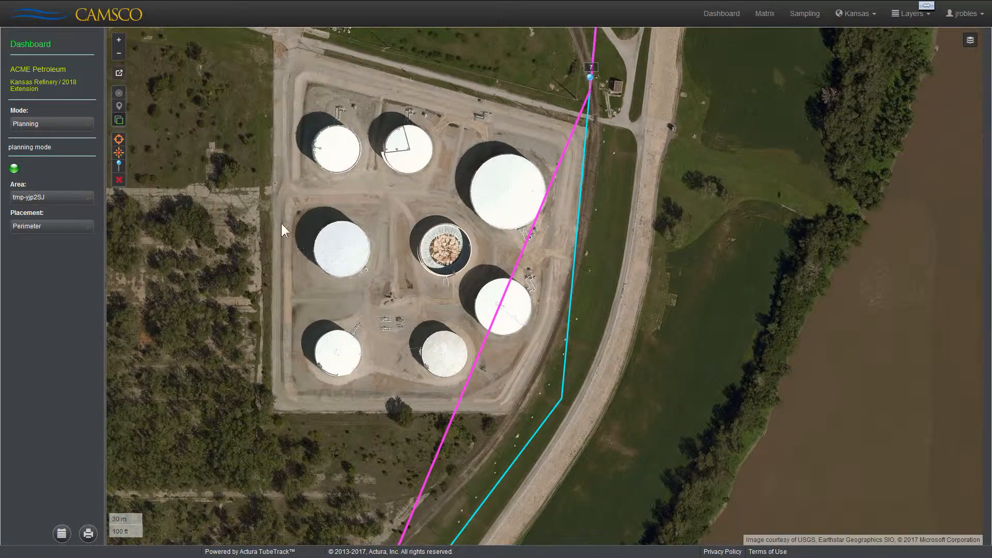
mouse_move(119, 152)
left_mouse_down()
mouse_move(204, 154)
mouse_move(402, 211)
left_mouse_up()
left_click_drag(479, 205, 546, 199)
scroll(543, 211, "up", 2)
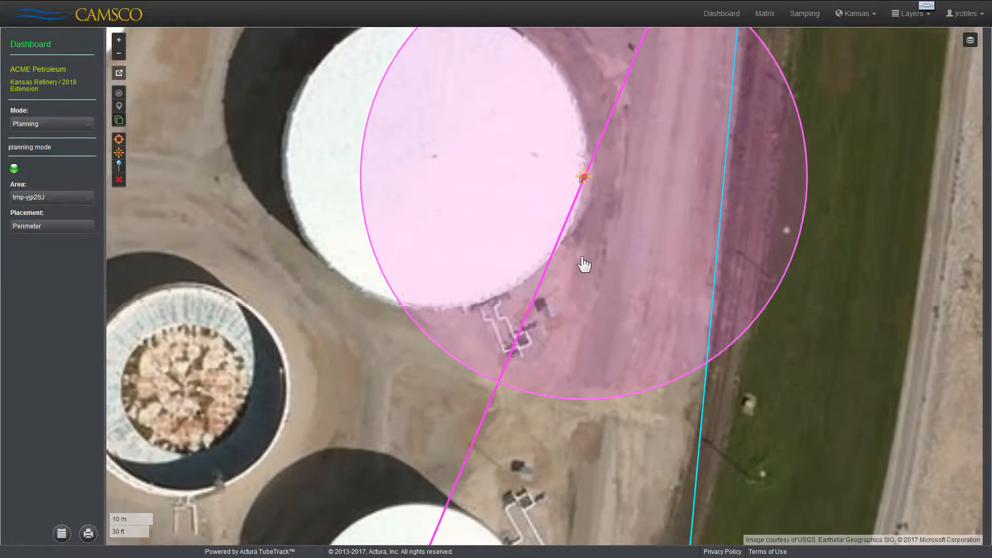
left_click_drag(576, 295, 560, 351)
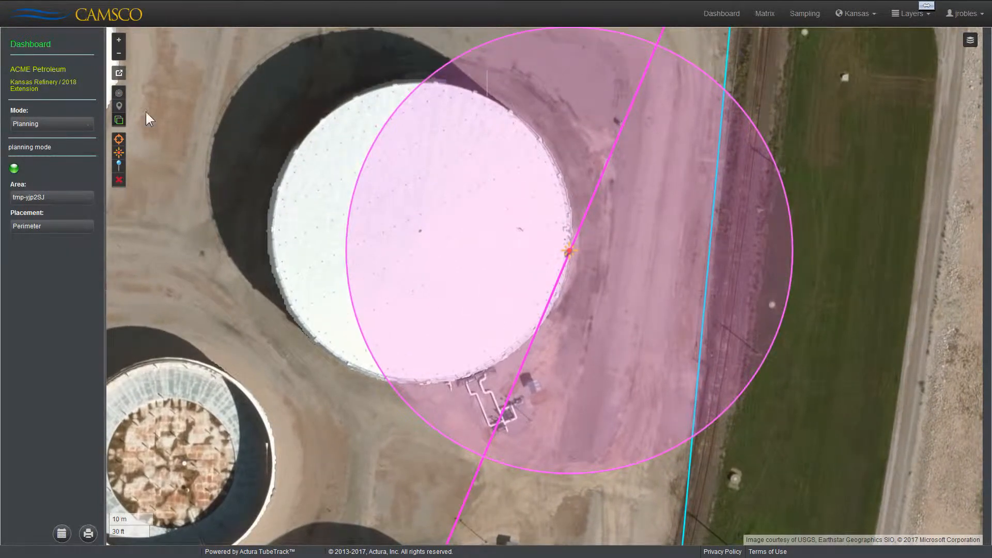
Step: Add a shelter manually on the fence line just east of the largest storage tank
scroll(568, 274, "down", 1)
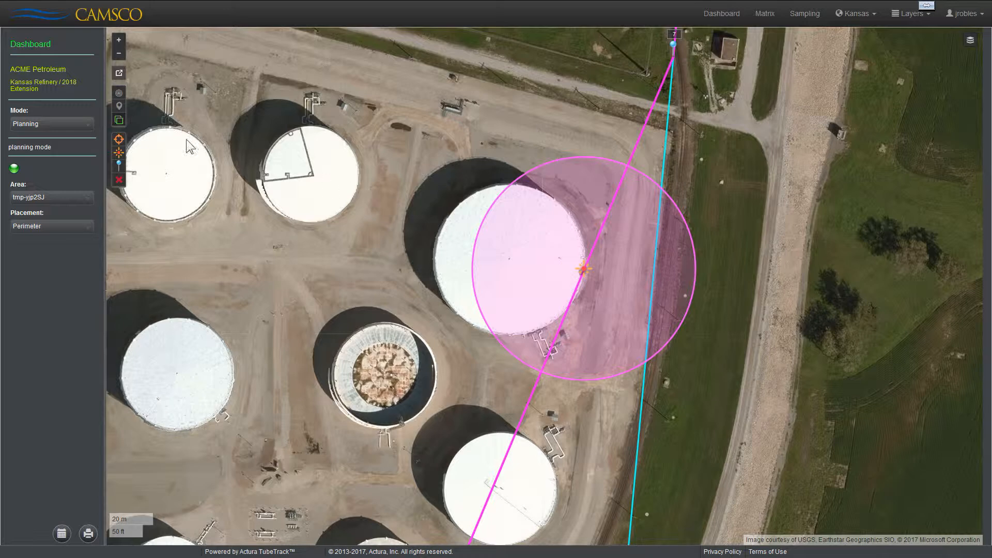
left_click(120, 165)
left_click(403, 253)
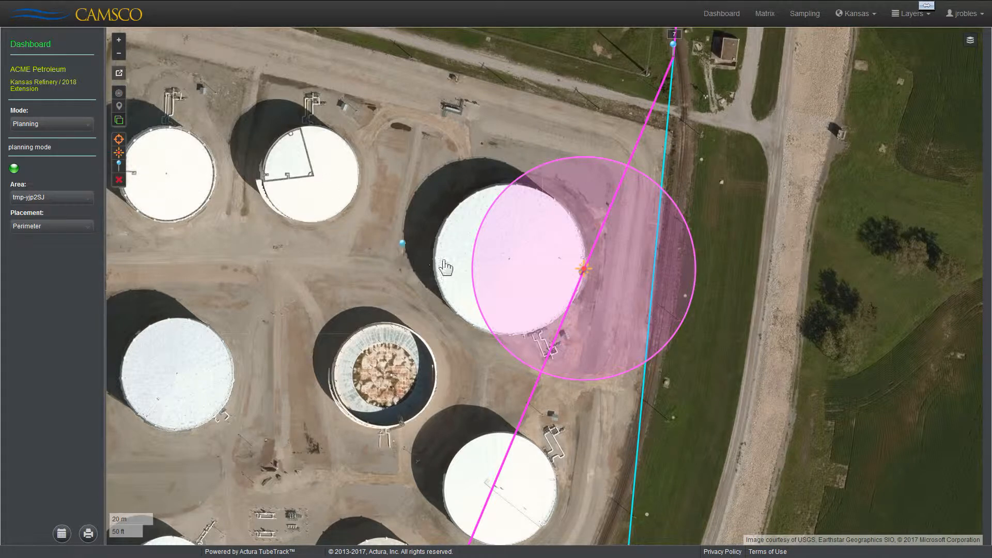
left_click(655, 277)
Step: Name the new shelter 1A and link it into the perimeter between shelters 6 and 7
right_click(652, 269)
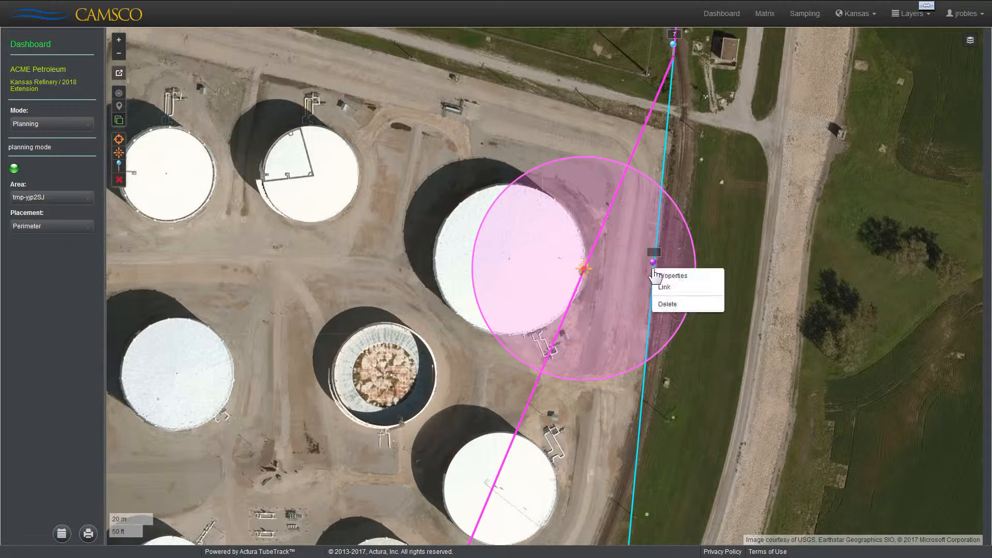
left_click(665, 276)
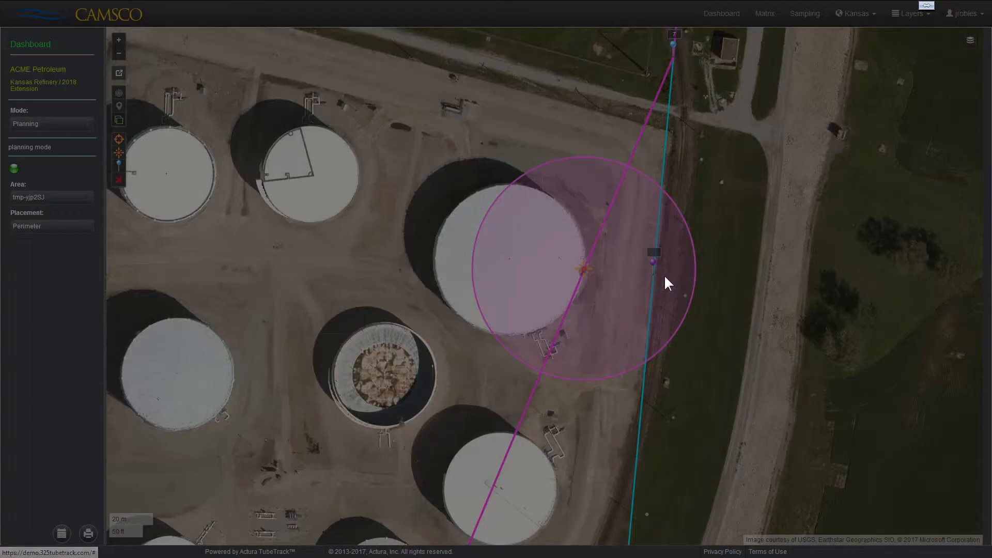
left_click(417, 119)
type("1A")
left_click(632, 217)
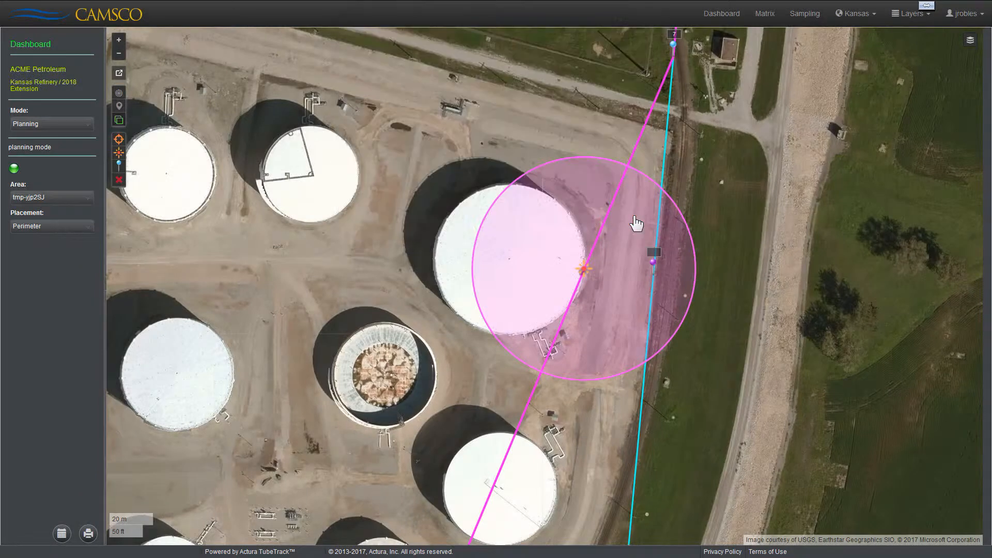
right_click(653, 264)
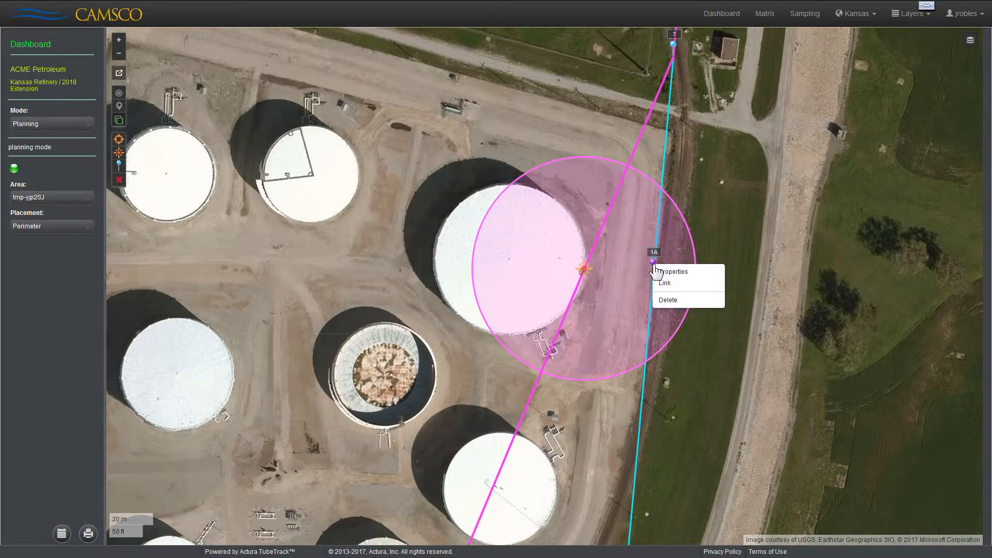
left_click(675, 284)
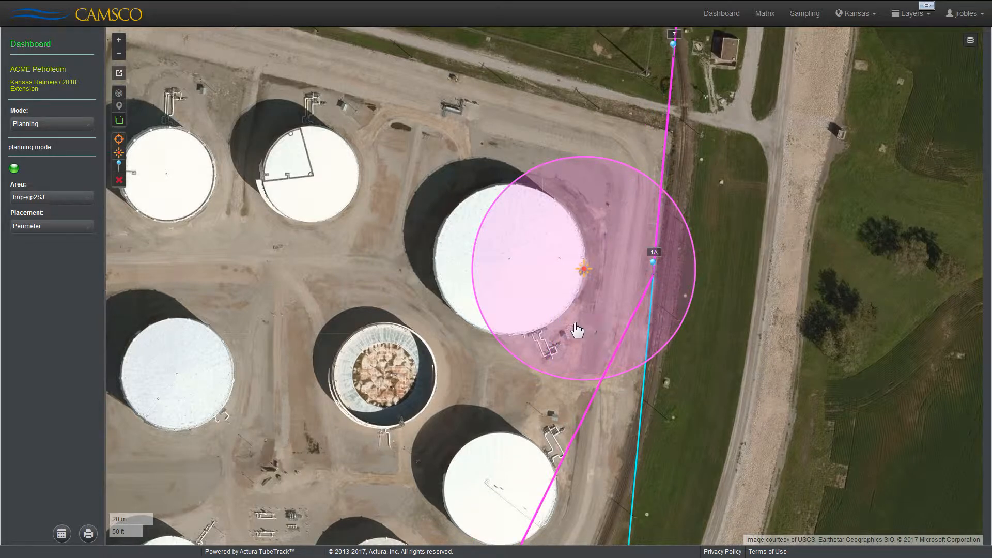
Step: Export the perimeter plan's shelter list as shelters-demo-kansas0.xlsx and open it in Microsoft Excel
scroll(577, 330, "down", 3)
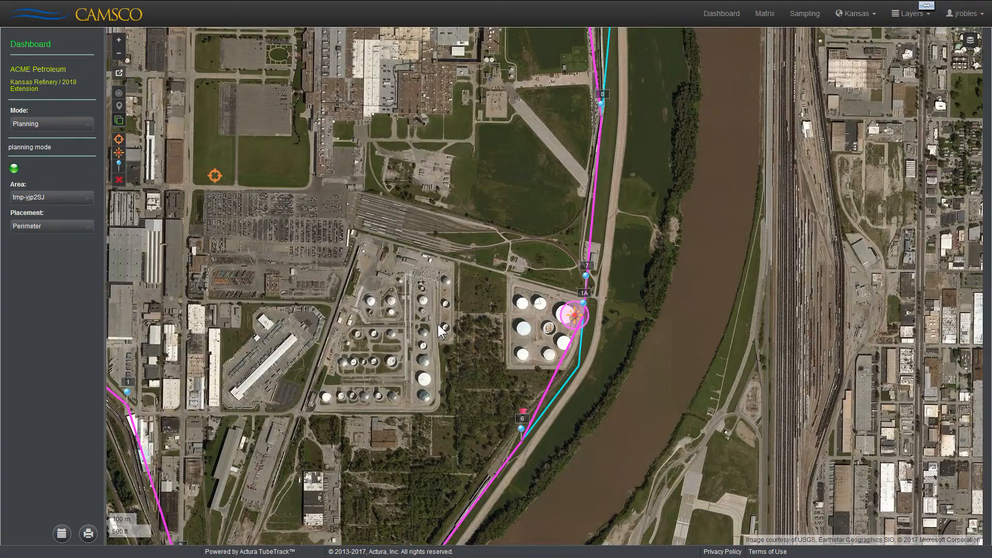
scroll(442, 331, "down", 2)
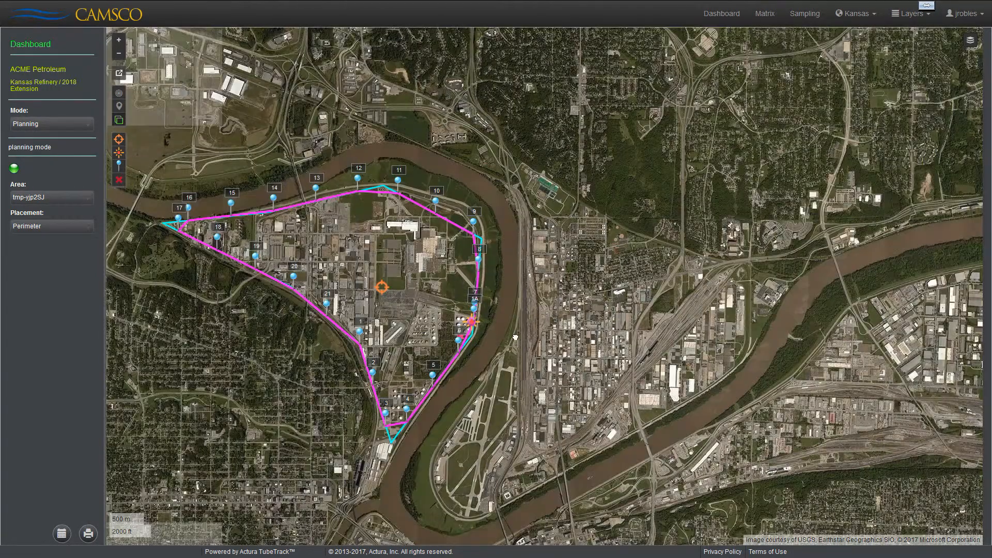
left_click_drag(488, 333, 603, 336)
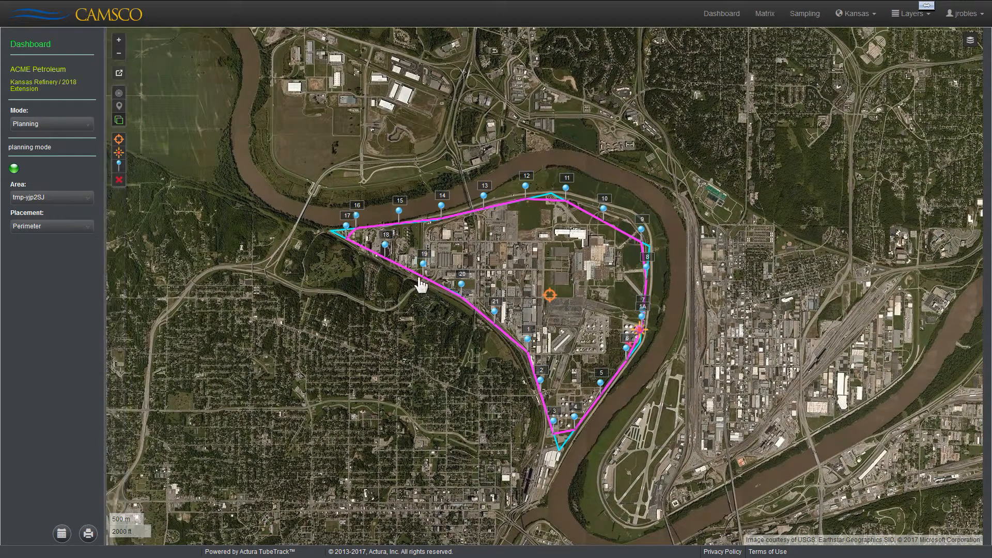
left_click(120, 40)
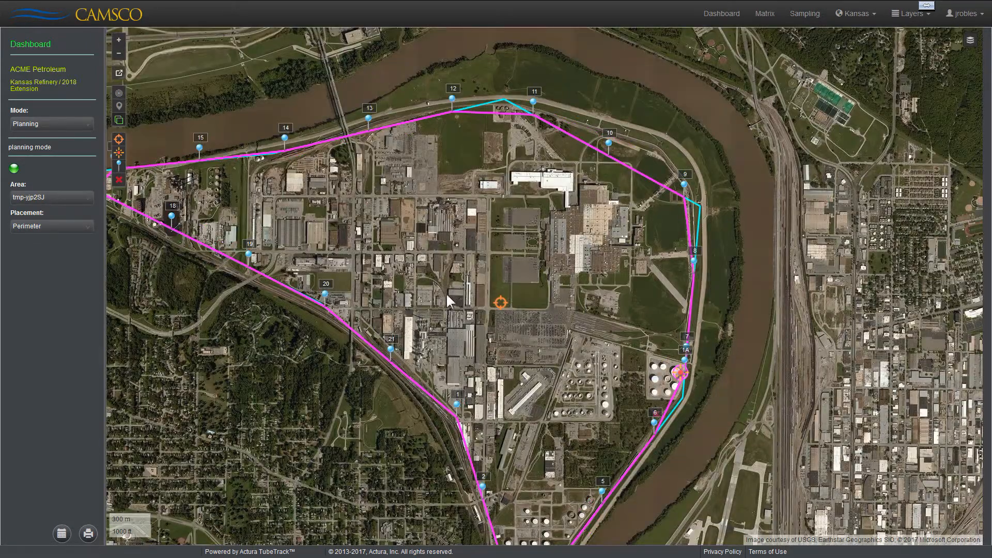
left_click_drag(506, 270, 582, 246)
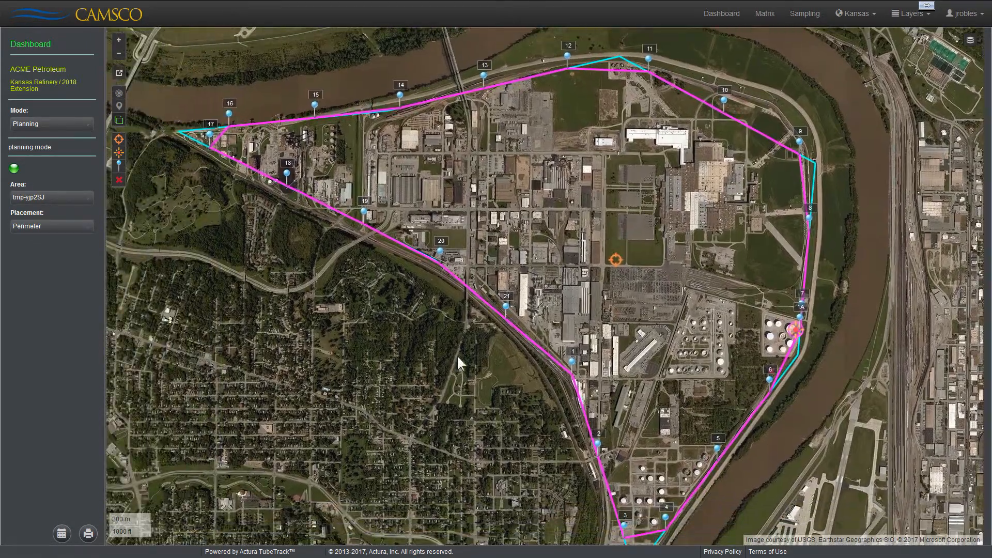
left_click(61, 533)
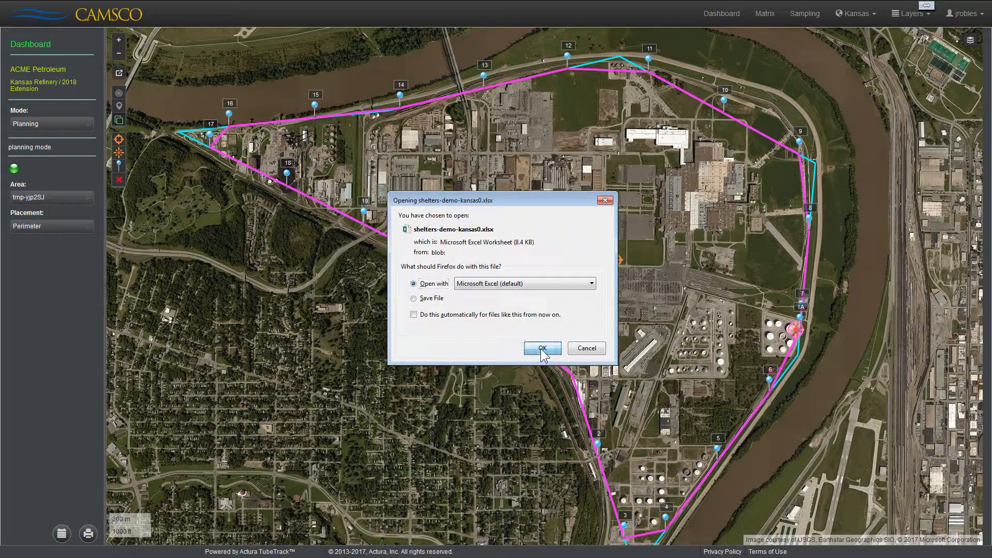
left_click(540, 347)
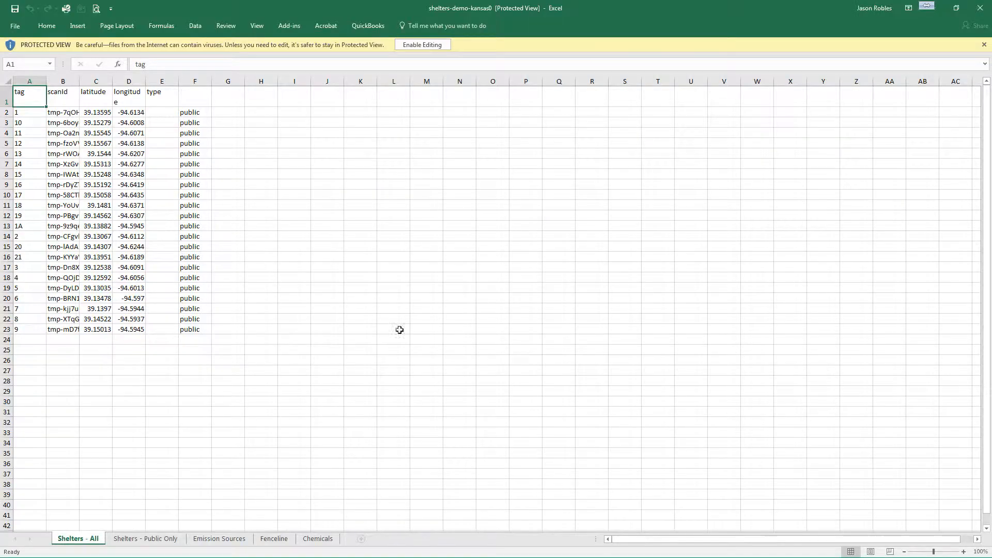
Step: Check the latitude and longitude of shelter 1A and of the Emission Sources entry, and close the workbook
left_click(30, 227)
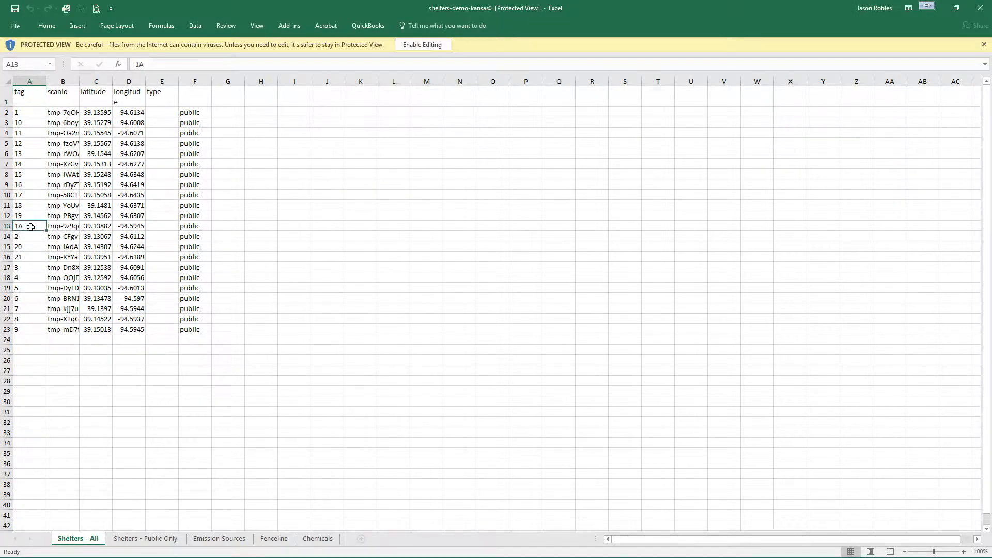
left_click(97, 226)
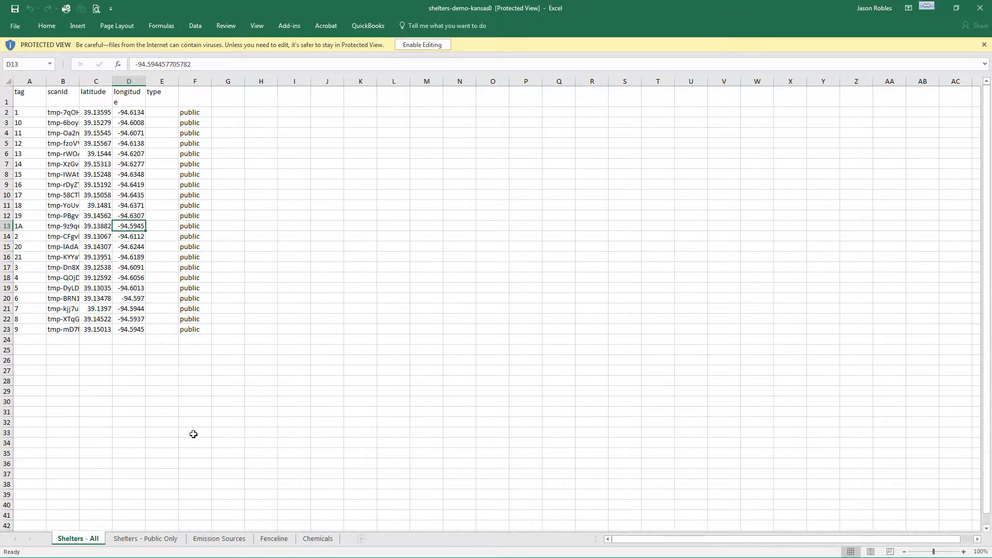
left_click(231, 540)
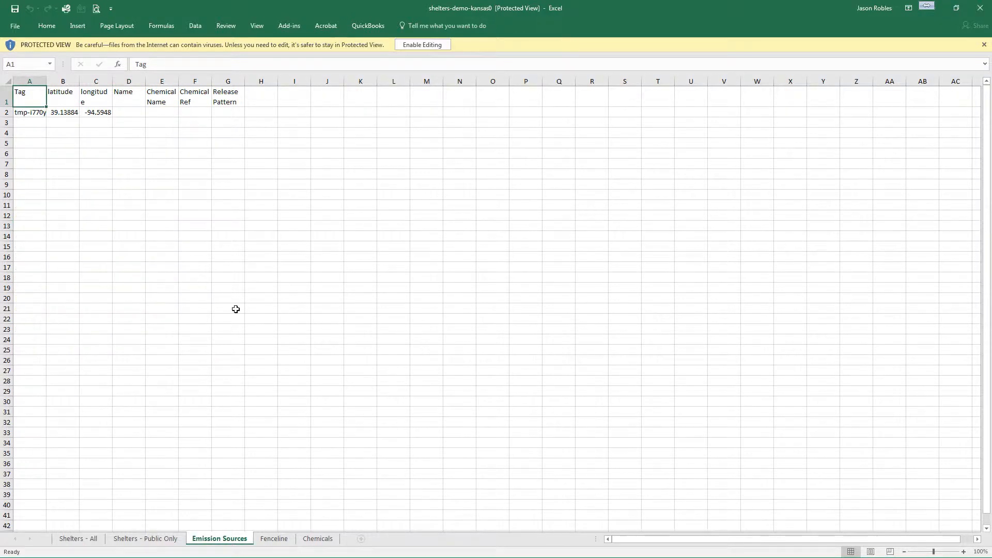
left_click(62, 112)
left_click(99, 111)
left_click(91, 538)
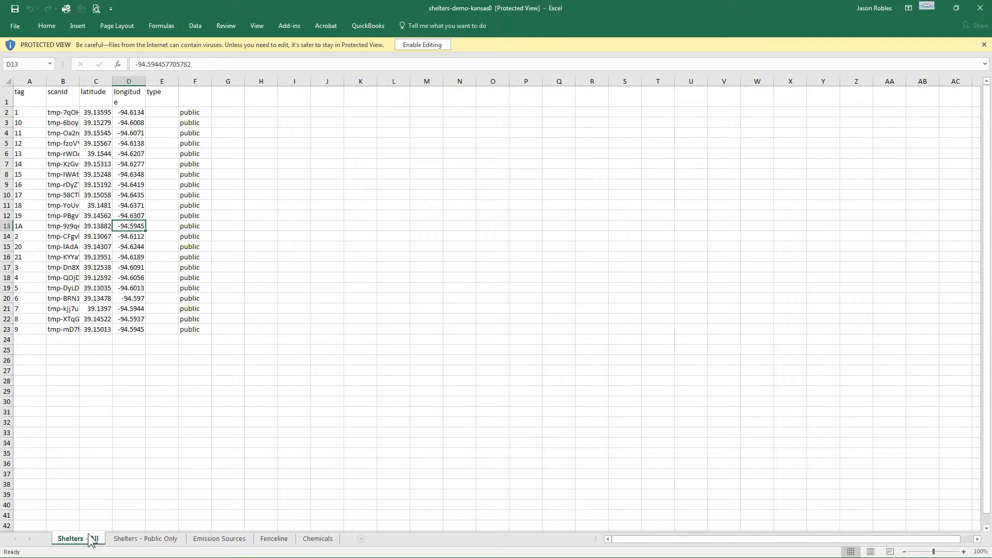
left_click(982, 9)
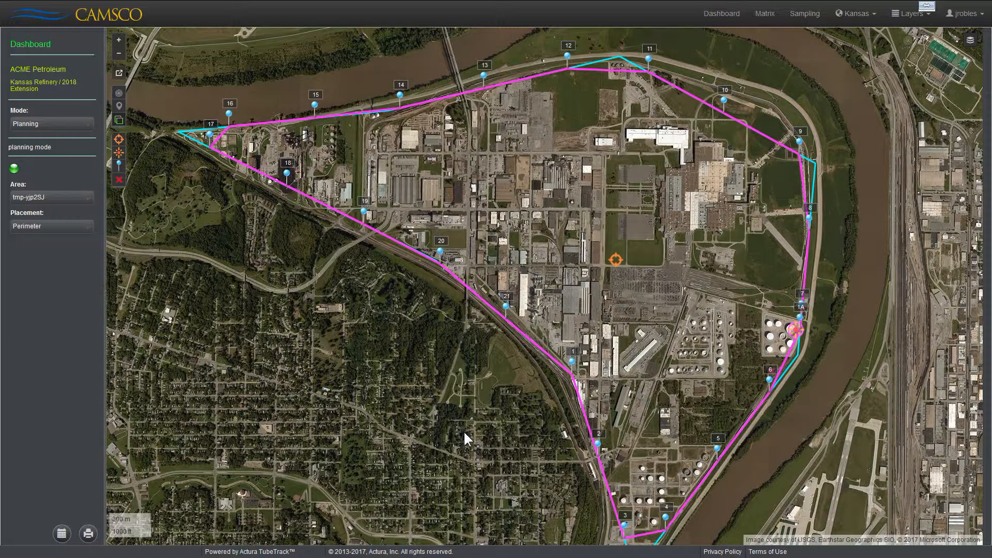
left_click_drag(475, 428, 474, 400)
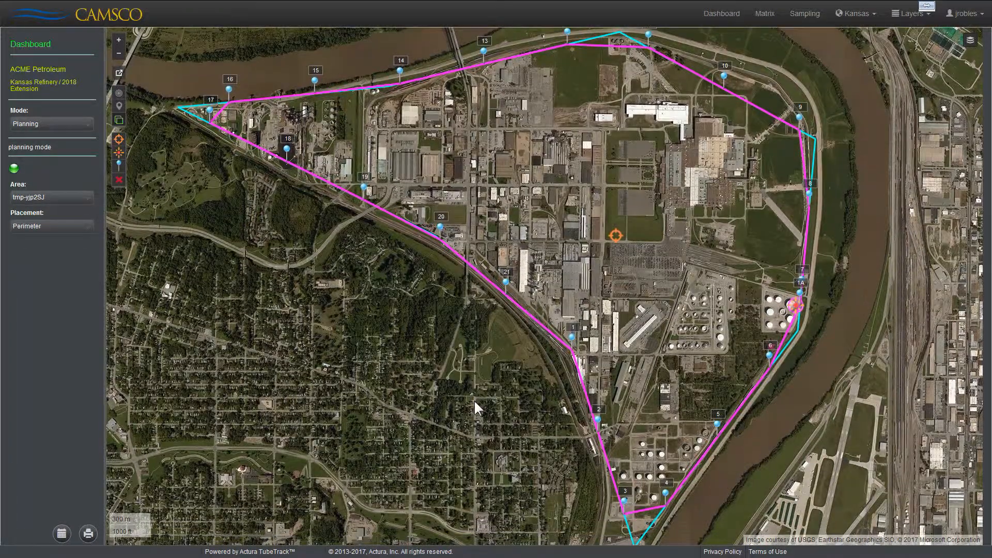
left_click_drag(472, 401, 470, 417)
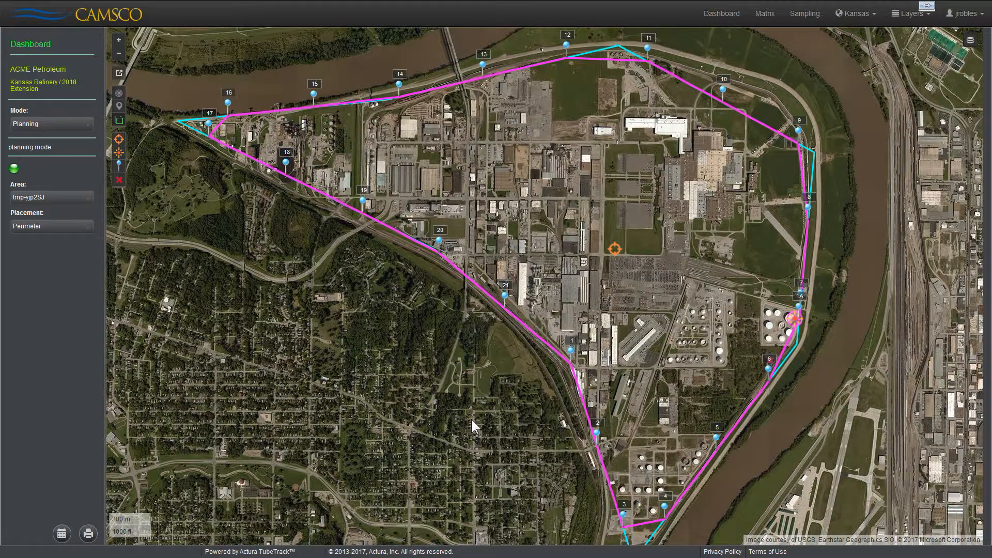